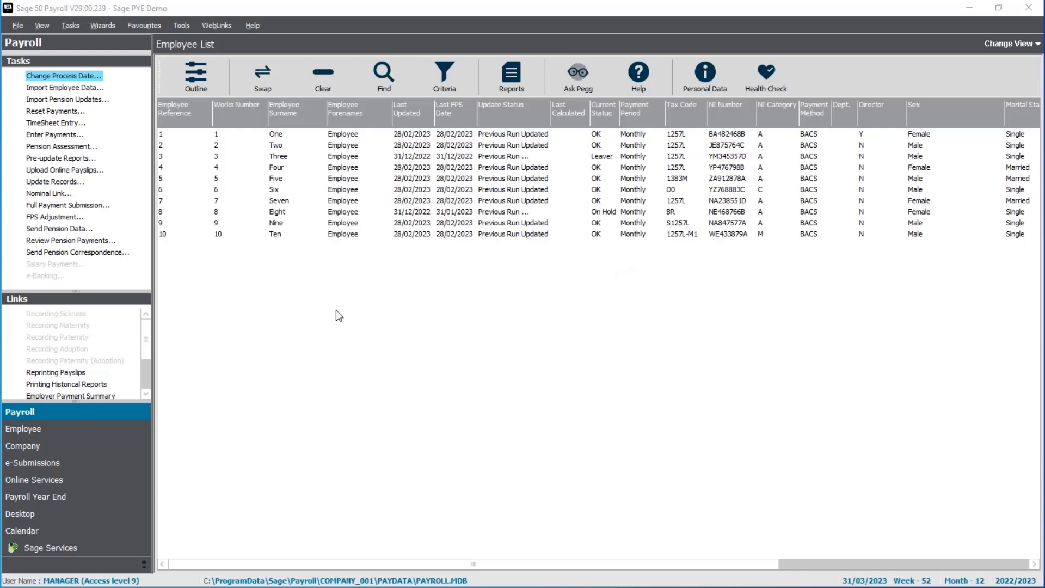
Step: Open the first employee's record, check the Director Status options in the employment details, and save and close the record
click(292, 139)
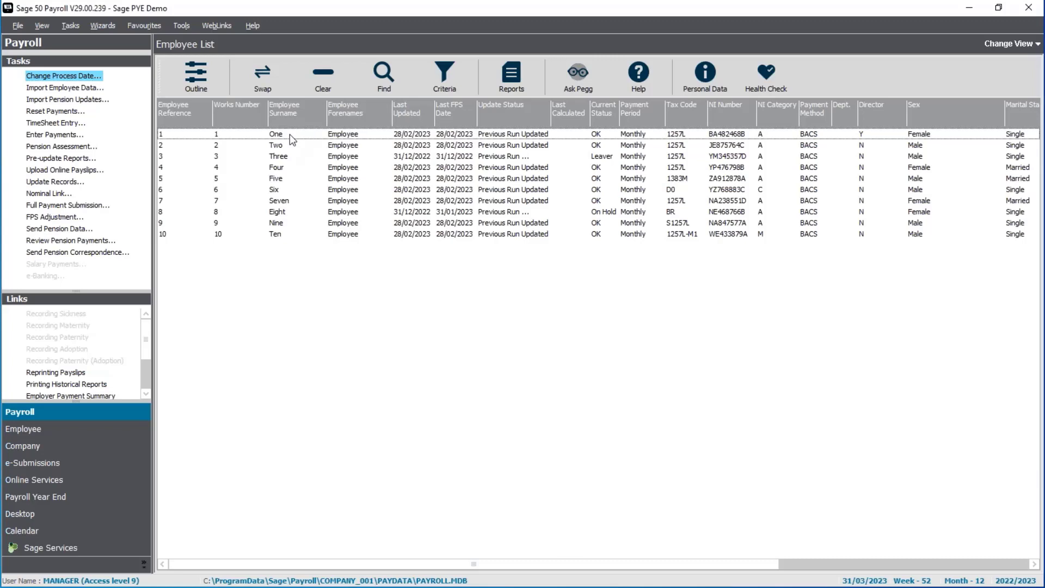
right_click(290, 134)
click(313, 173)
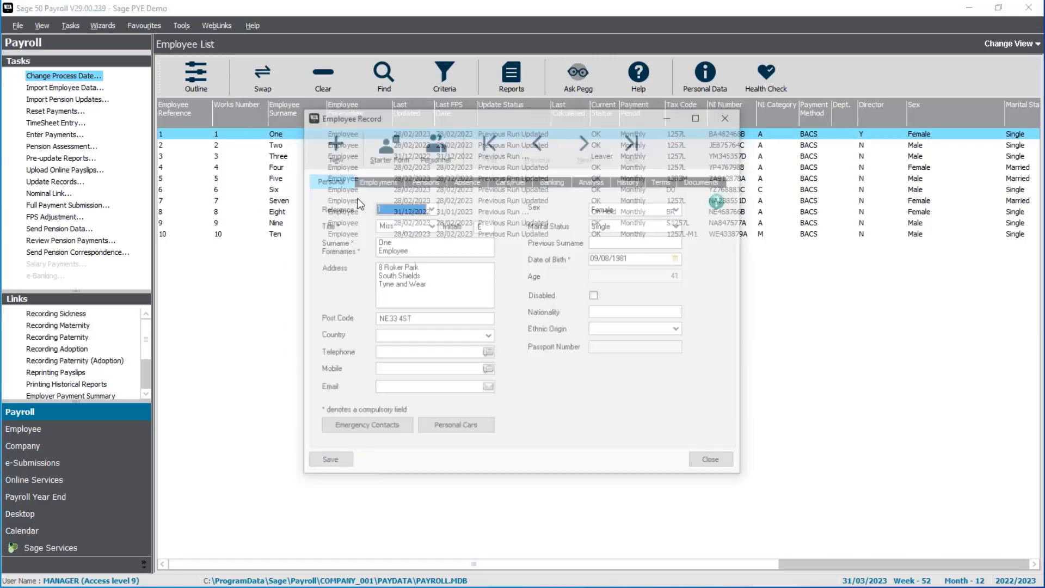
click(371, 181)
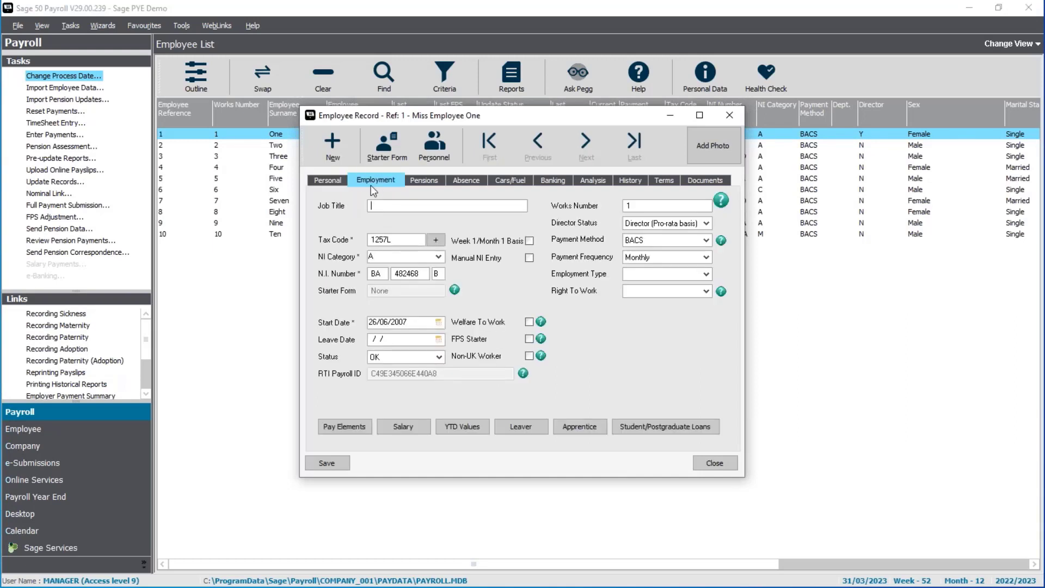
click(705, 226)
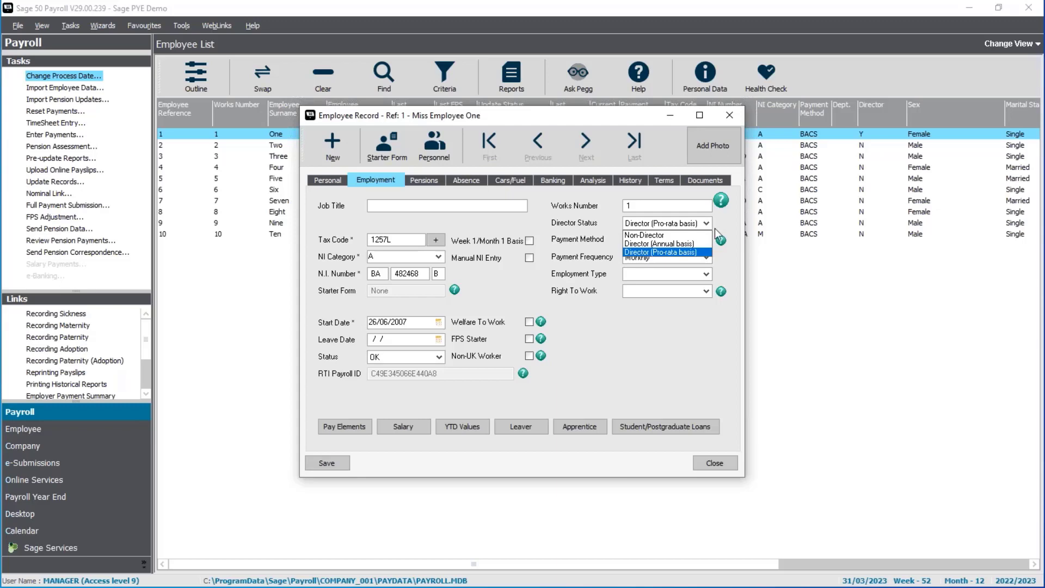
click(723, 224)
click(339, 465)
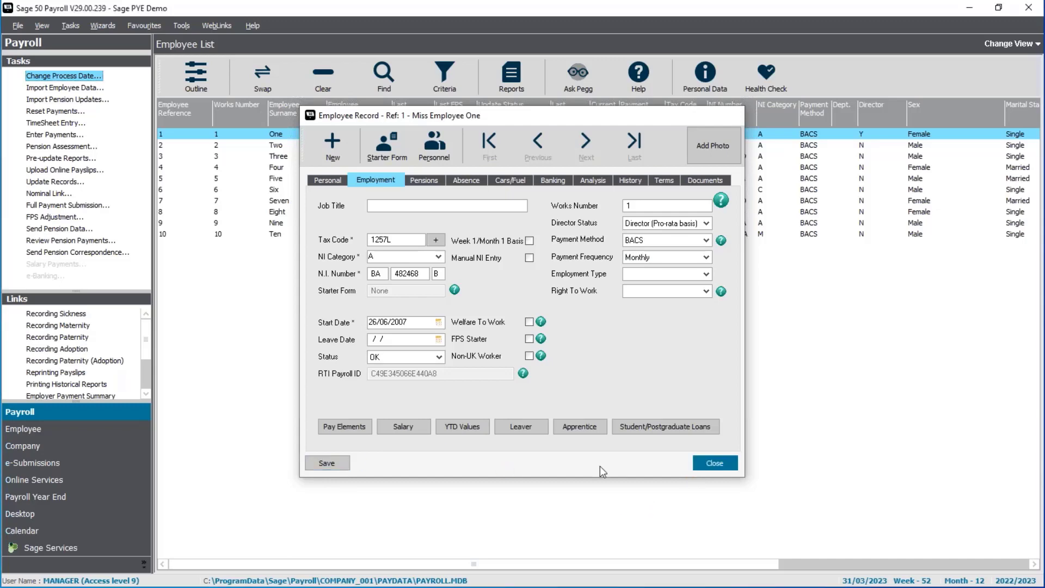
click(715, 463)
Step: Select all employees in the list and confirm 31/03/2023 as the payroll process date
click(319, 79)
click(261, 77)
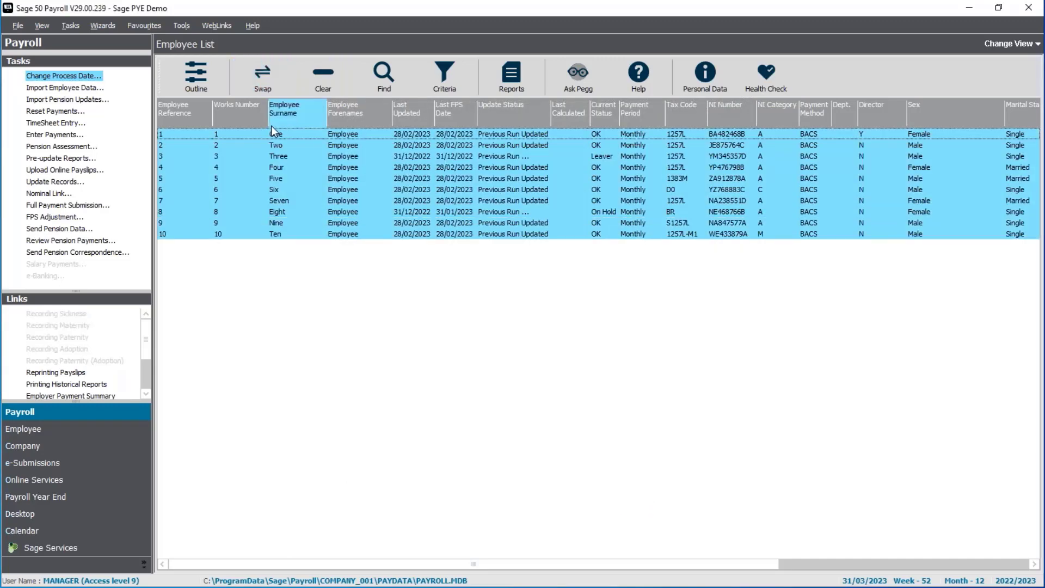
click(76, 76)
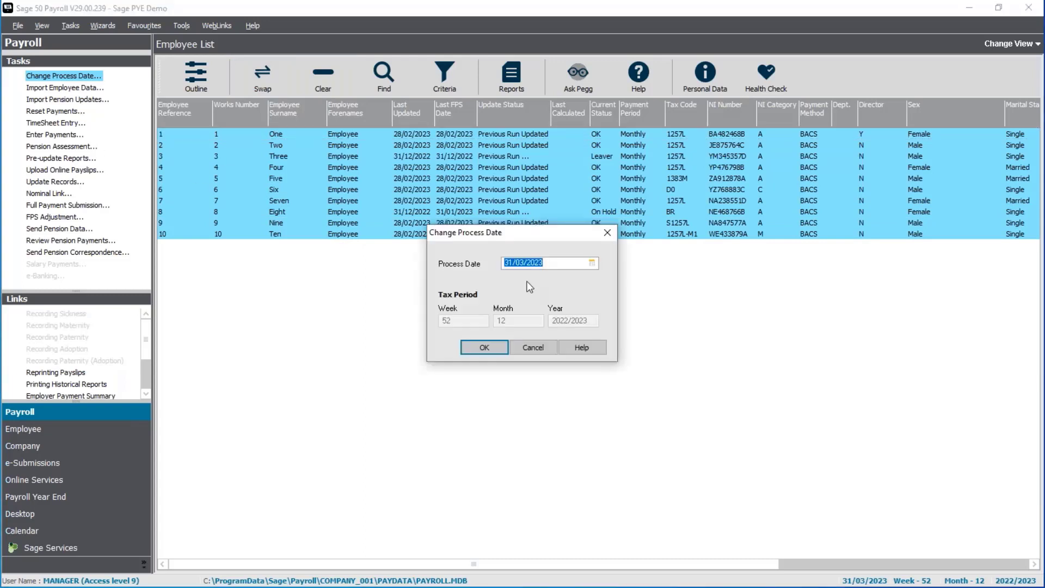
click(482, 348)
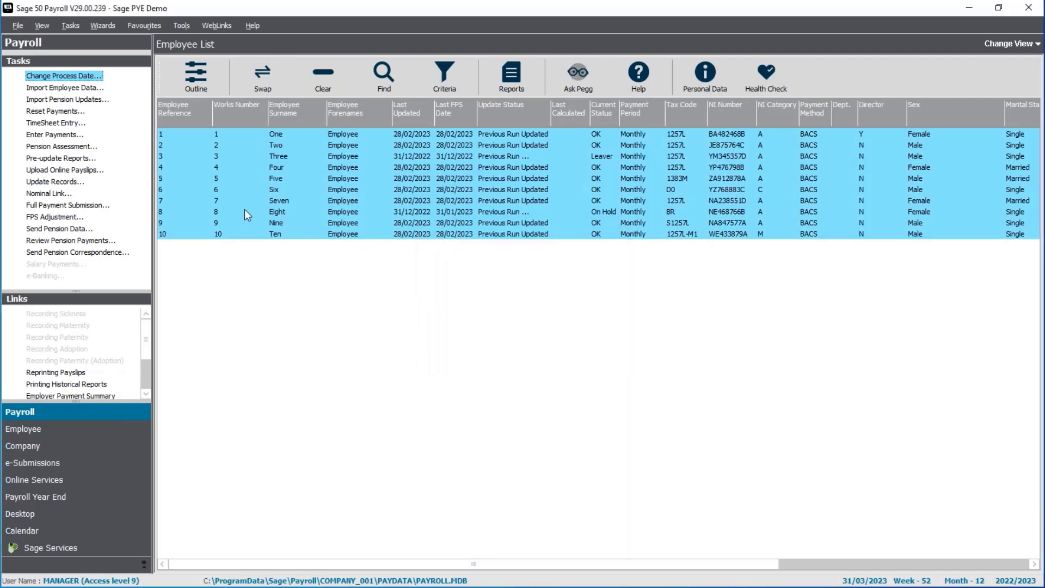
Step: Start entering payments without checking for legislation updates, deselecting employees who have left, are on hold or are already updated
click(48, 137)
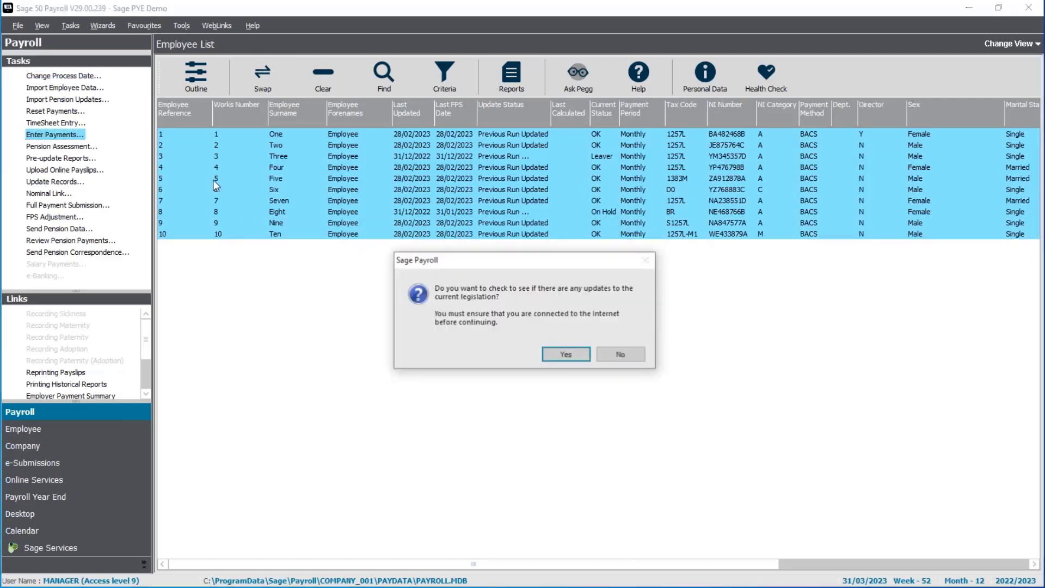
click(621, 355)
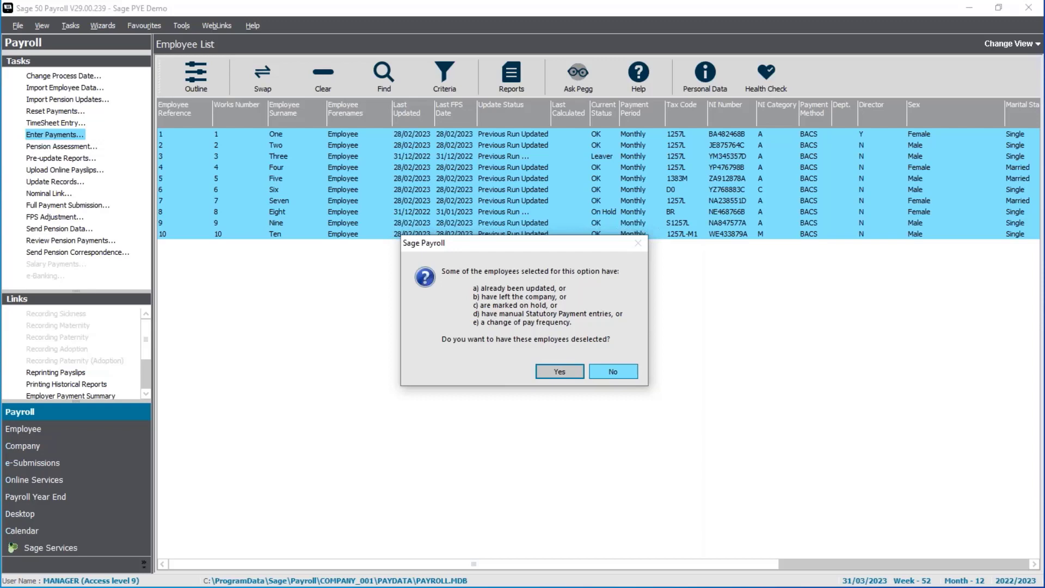
click(561, 375)
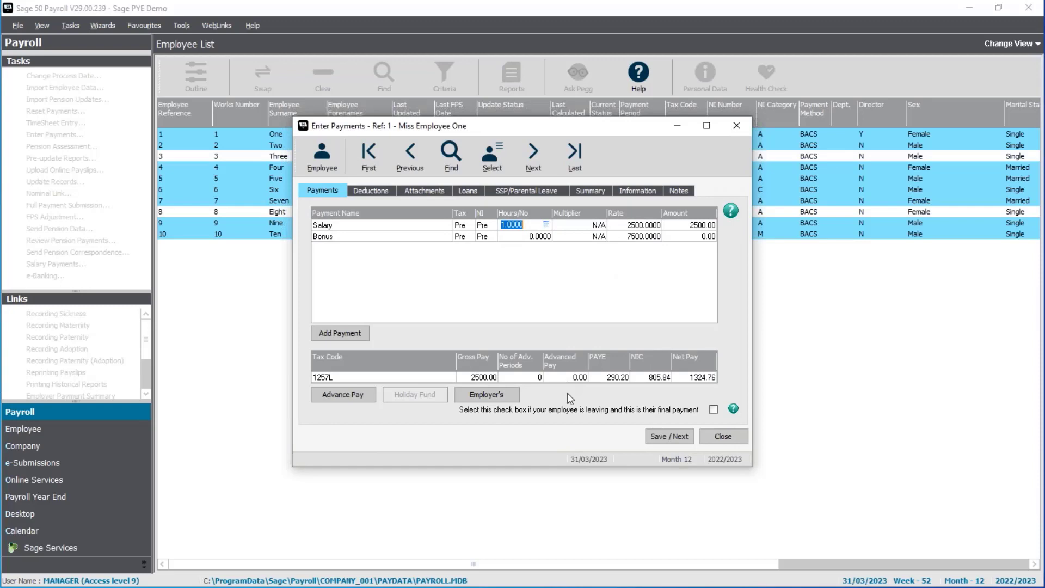
Step: Save the payments for employees 1, 2 and 4, accepting the director's year-to-date recalculation
click(668, 441)
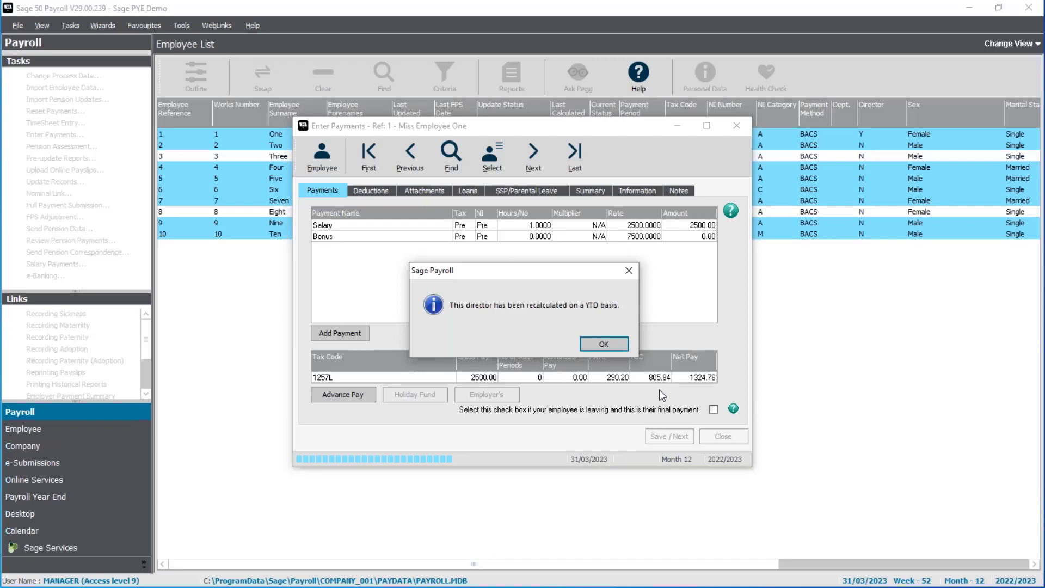
click(604, 344)
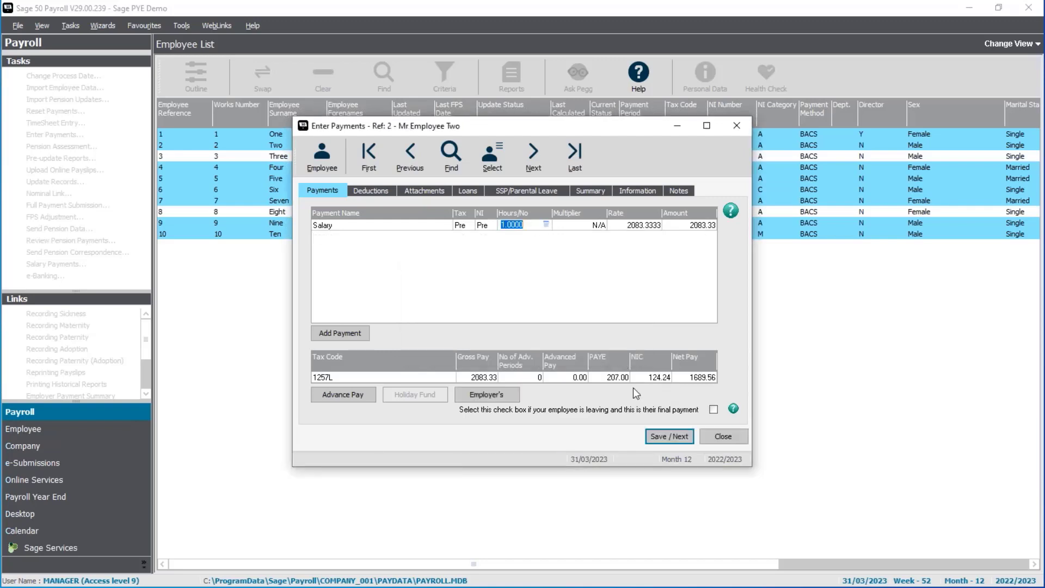
click(676, 439)
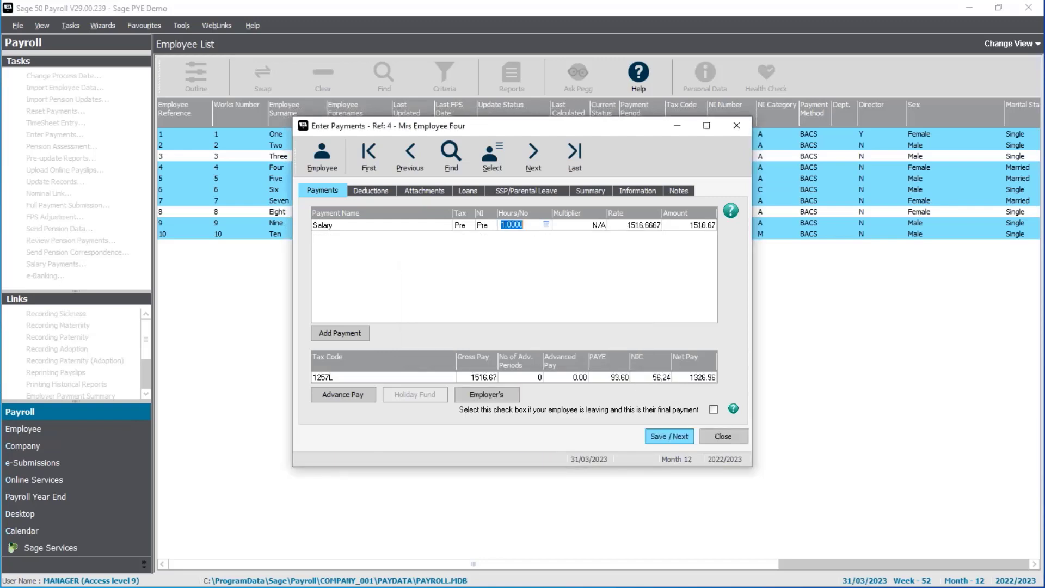
key(Return)
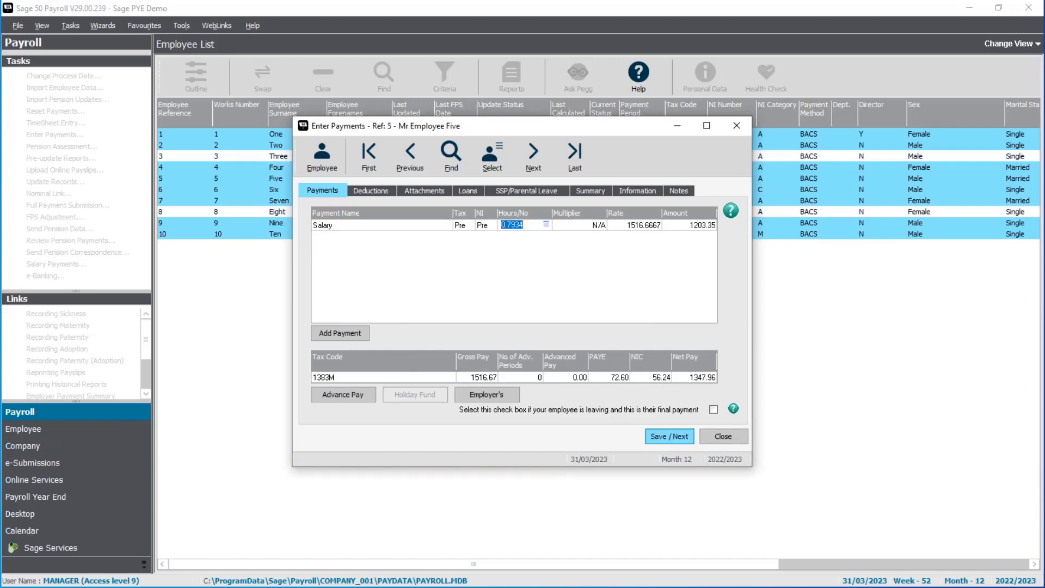
Step: Review the payment summary for employee 5, save the payments for the remaining employees, and finish entering payments
click(597, 192)
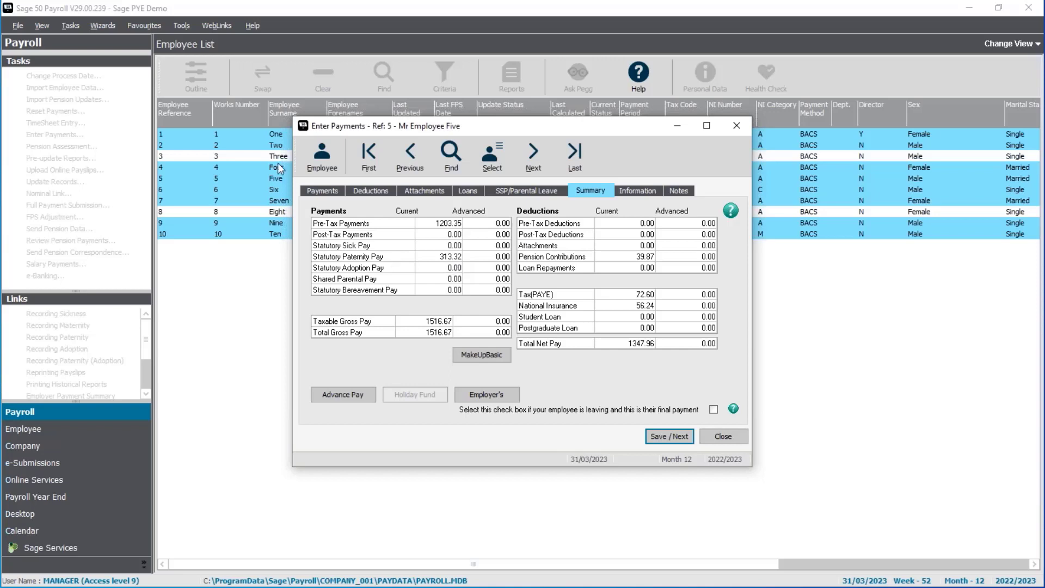
click(323, 191)
click(662, 440)
click(668, 436)
click(669, 437)
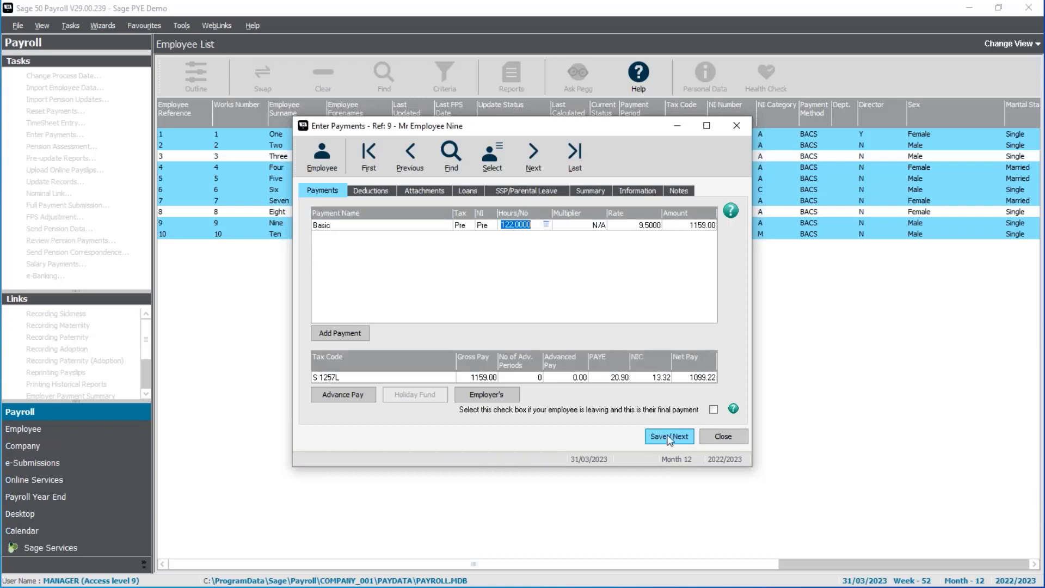
click(723, 438)
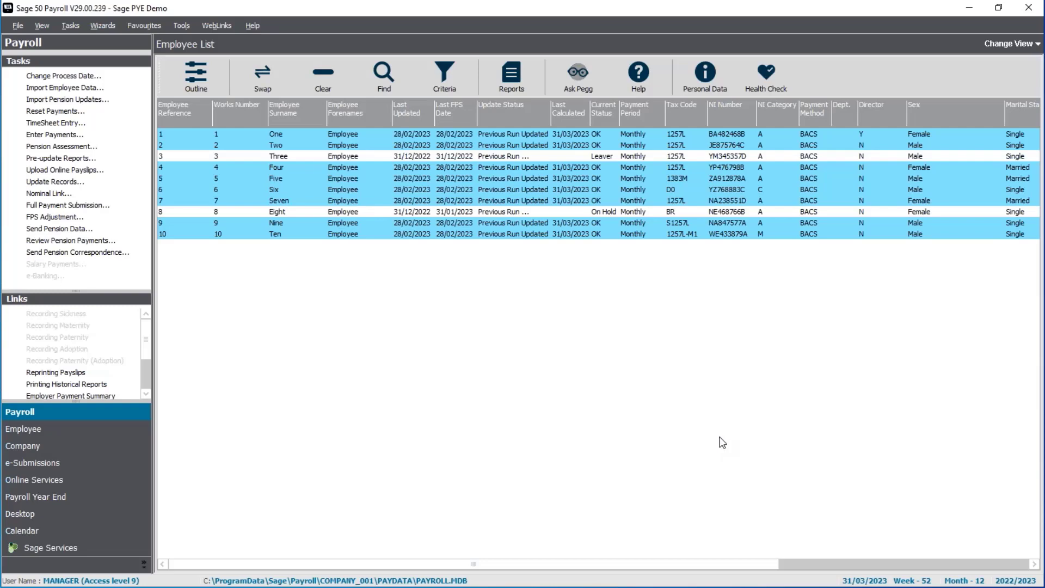
Step: Run the Update Records wizard for all the selected monthly employees and close the completion notice
click(53, 185)
click(620, 356)
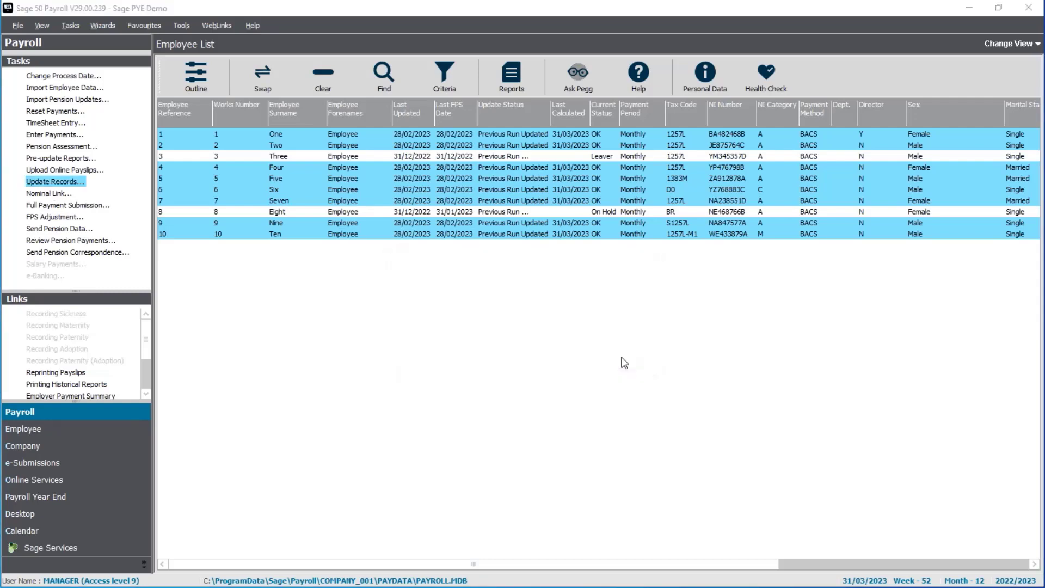
click(574, 354)
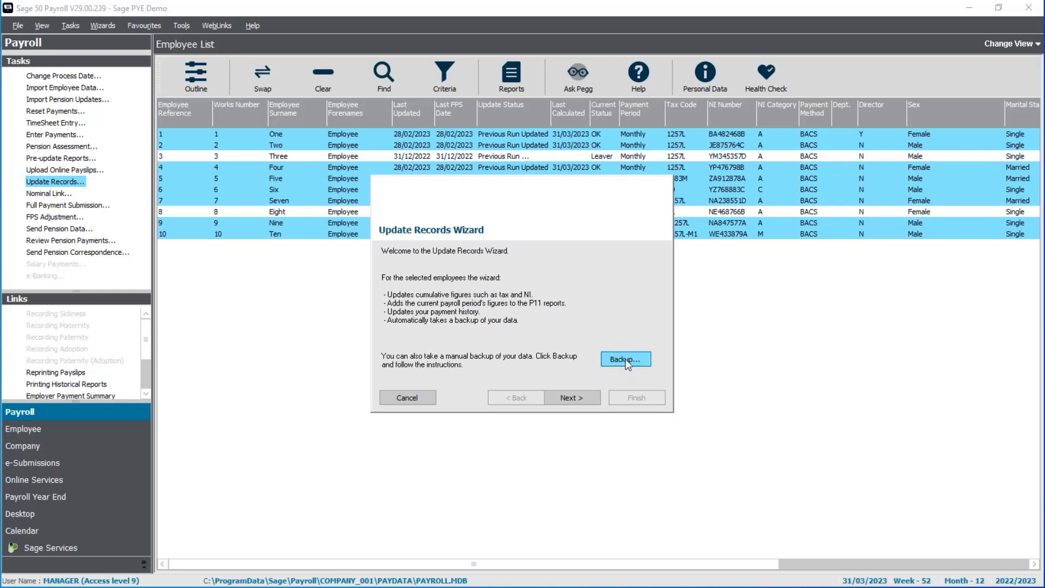
click(572, 397)
click(572, 398)
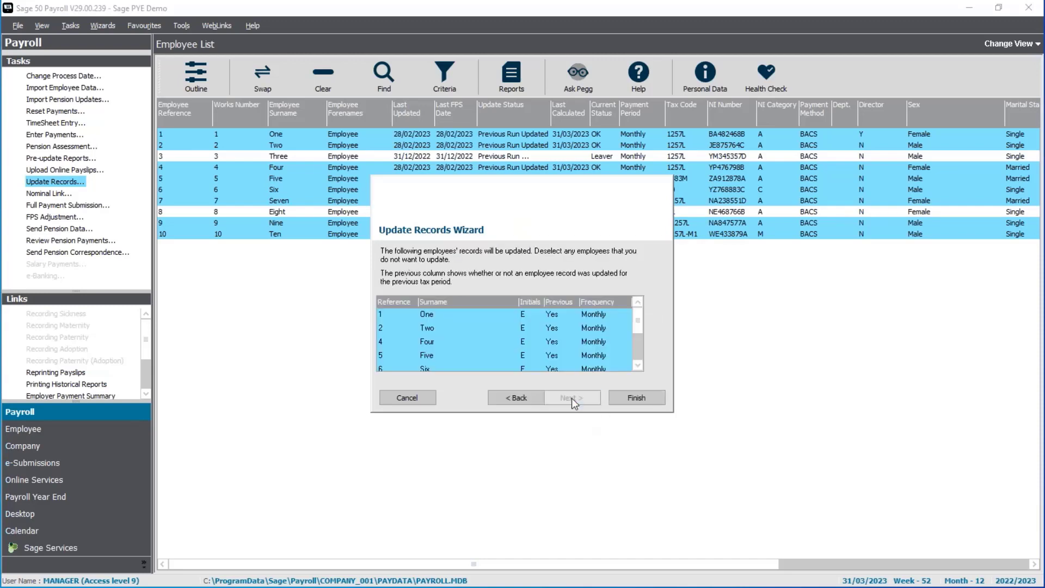
click(640, 402)
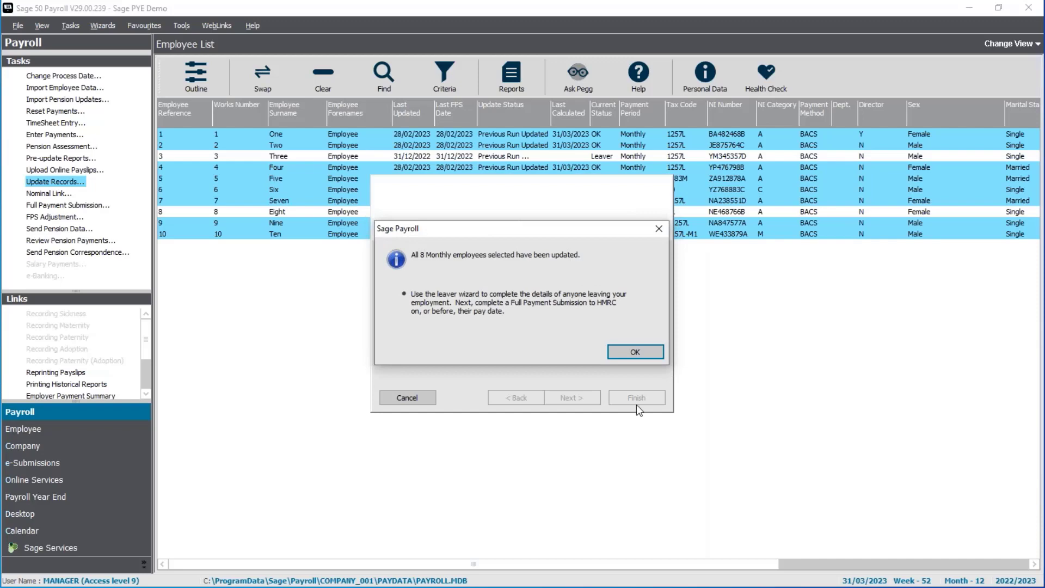
click(632, 357)
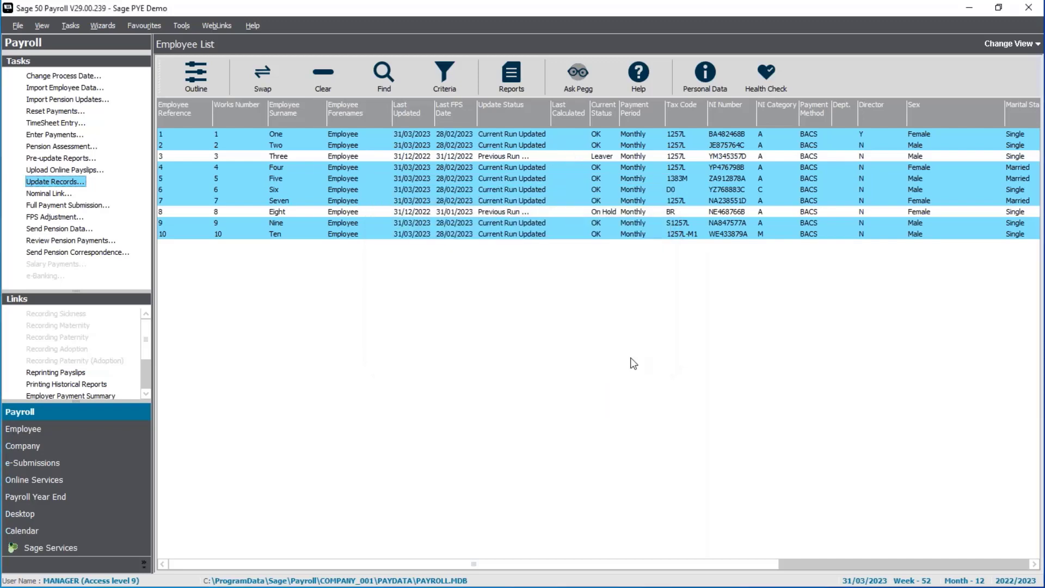
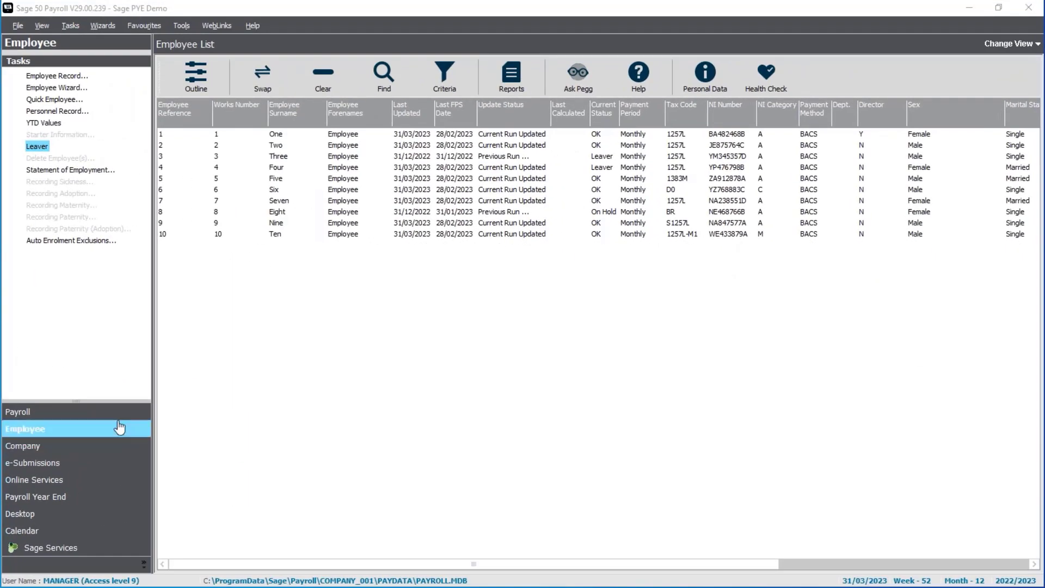
Step: Return to the payroll tasks, select all employees and start a Full Payment Submission
click(109, 413)
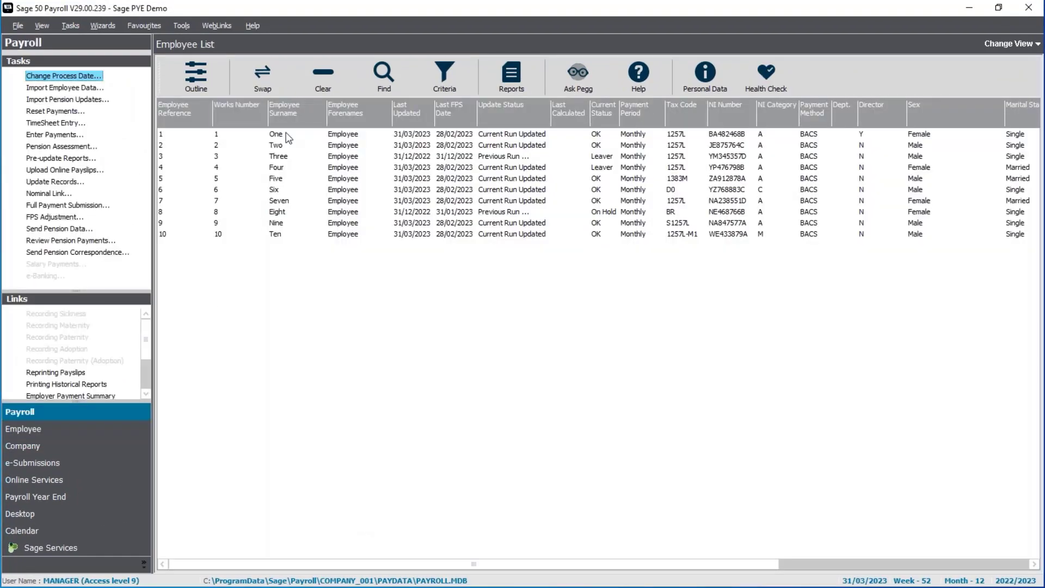
click(252, 76)
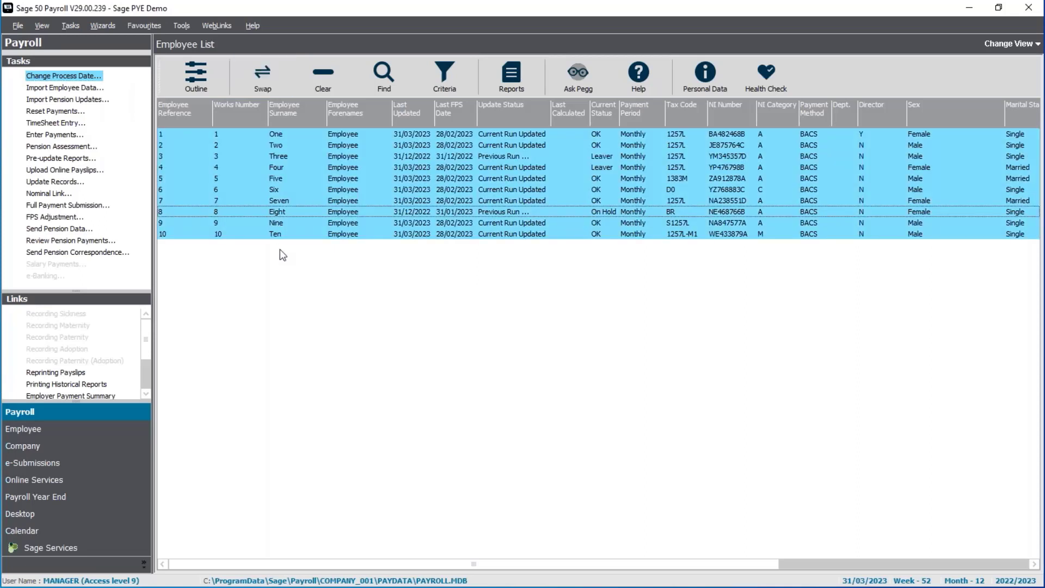
click(65, 208)
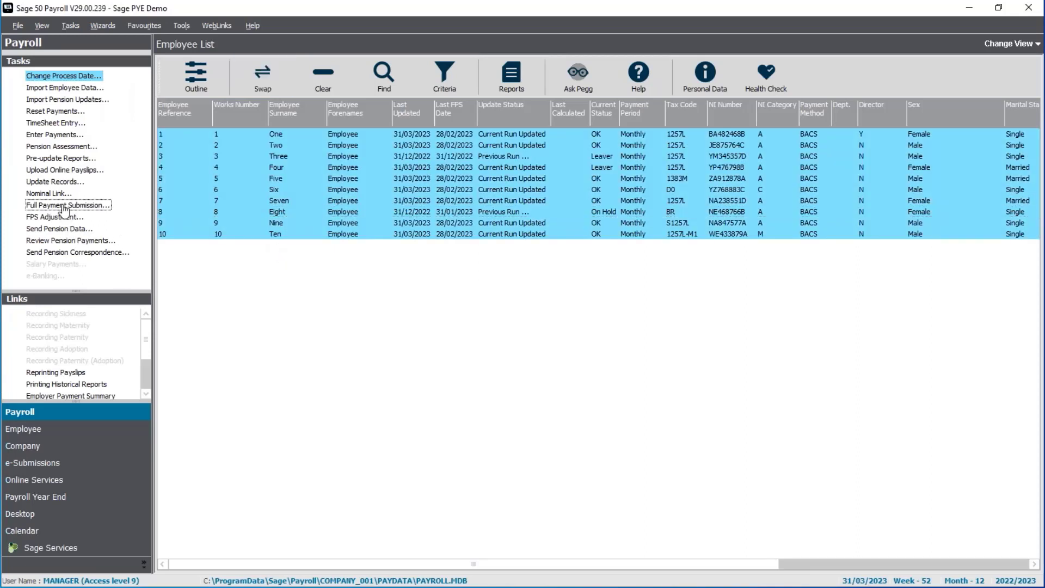
click(65, 206)
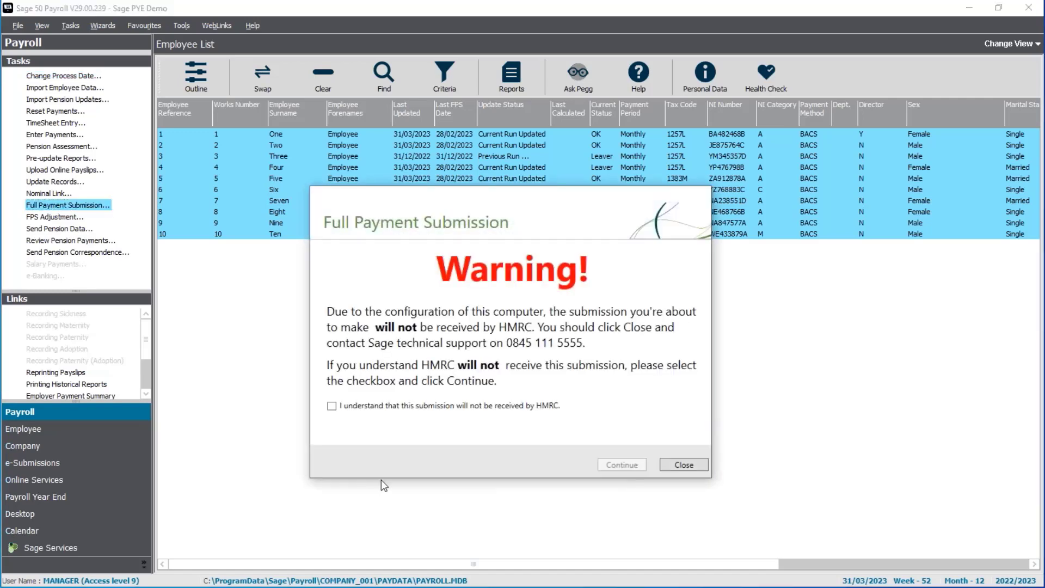
Step: Acknowledge that HMRC will not receive the submission, submit the Full Payment Submission with the existing credentials, and close it
click(332, 406)
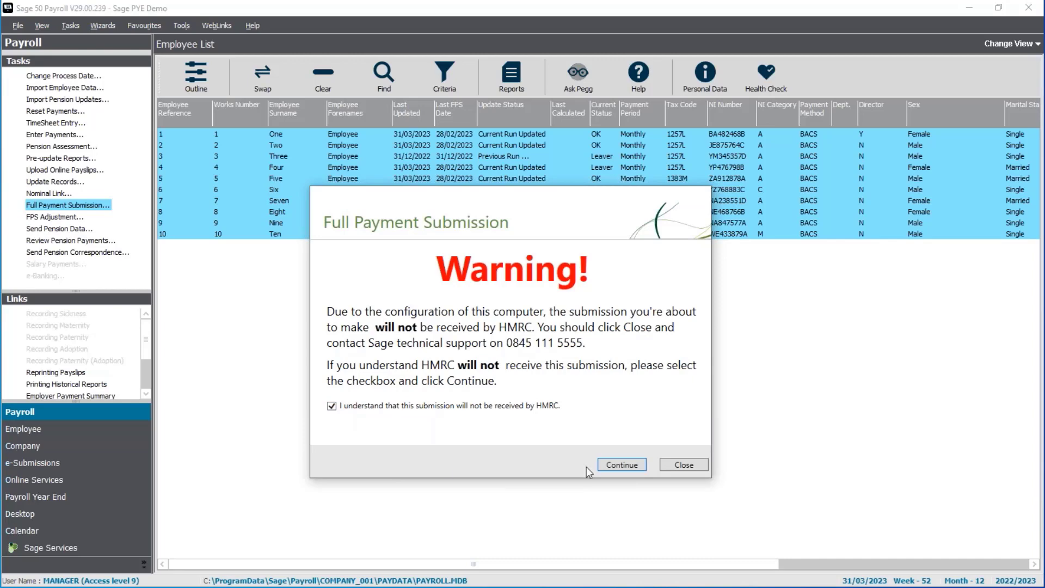
click(613, 465)
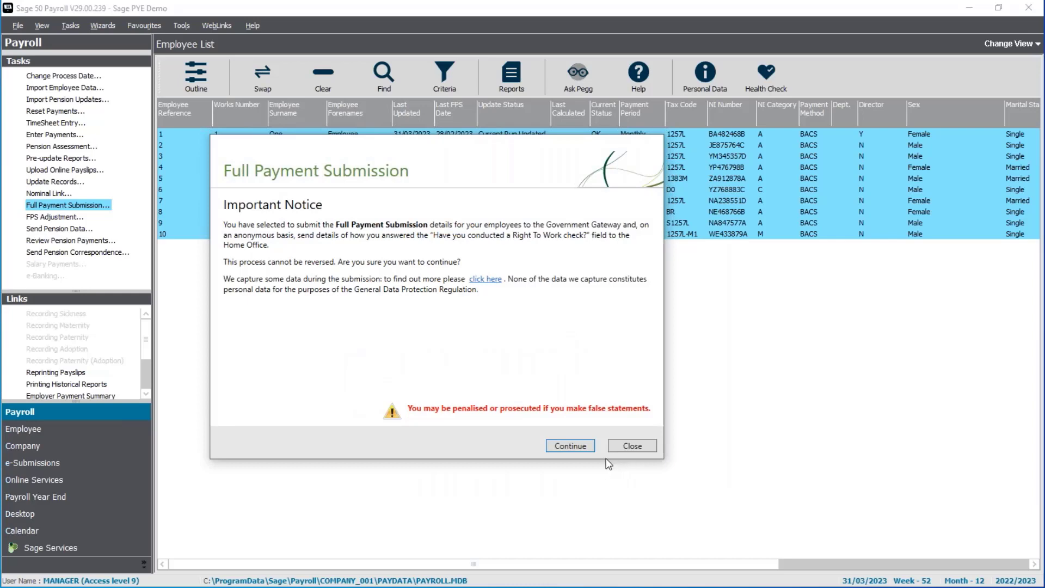
click(577, 445)
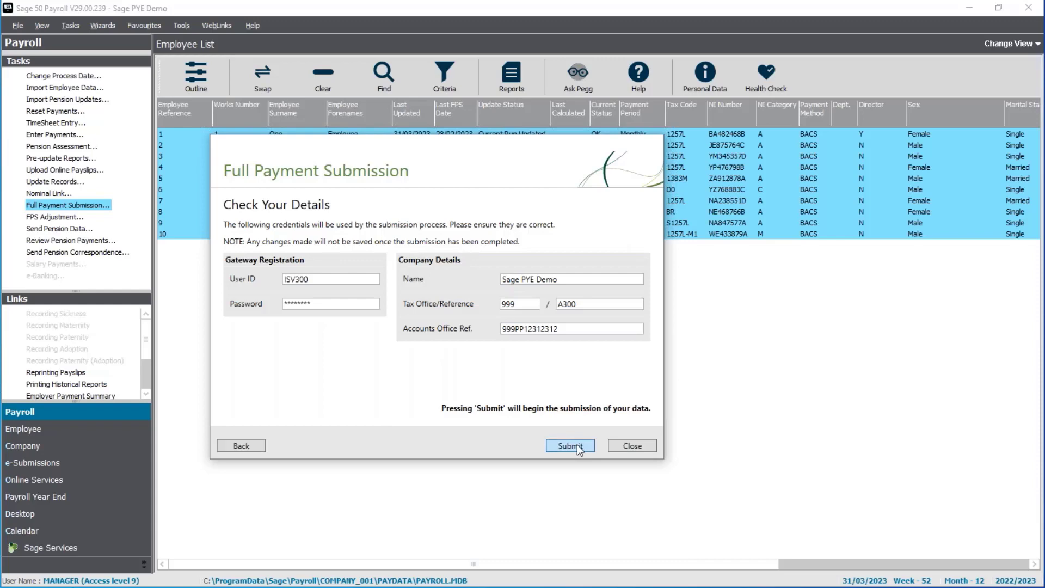
click(570, 446)
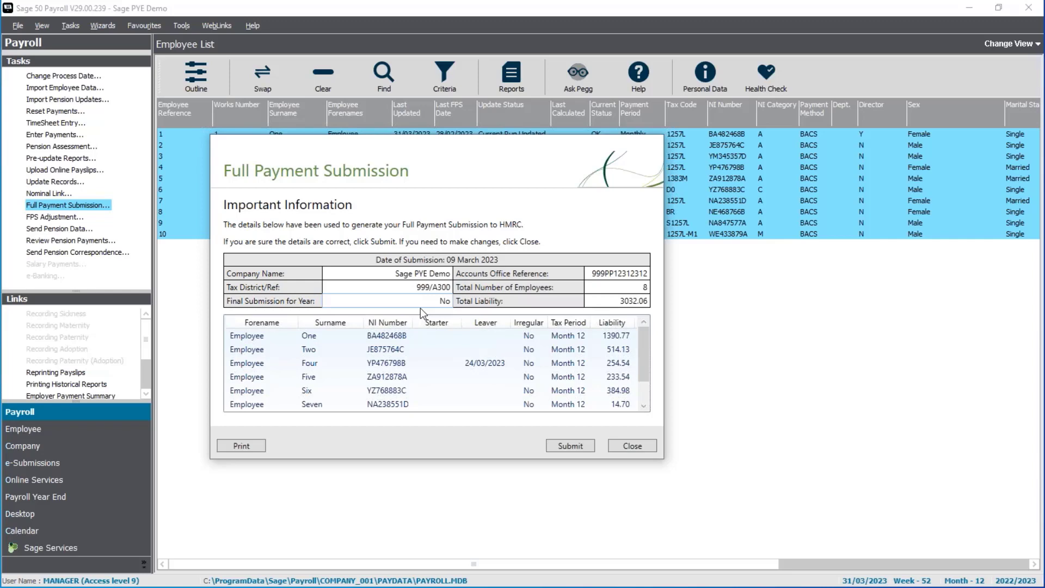
click(570, 448)
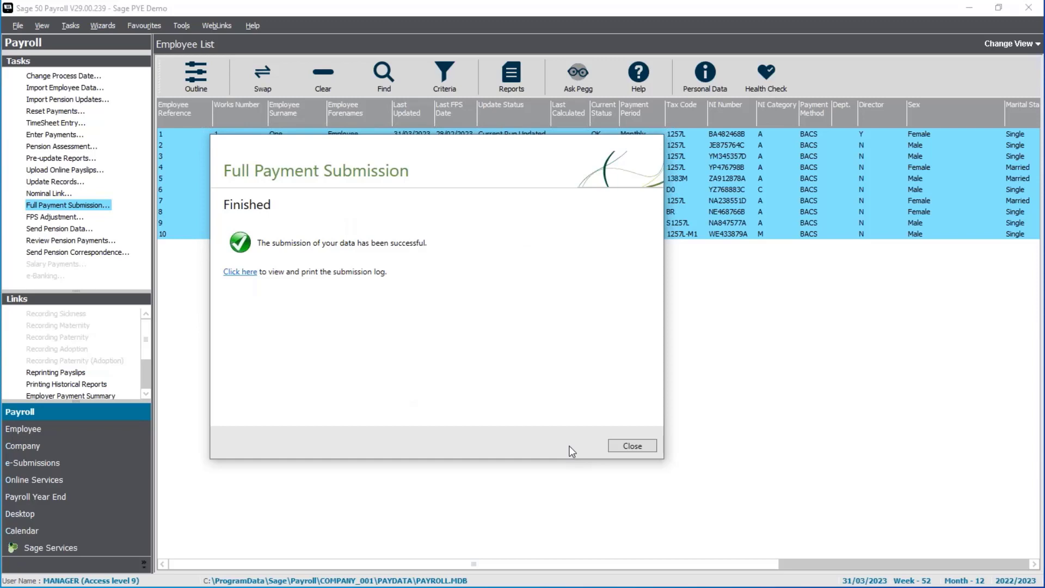
click(632, 447)
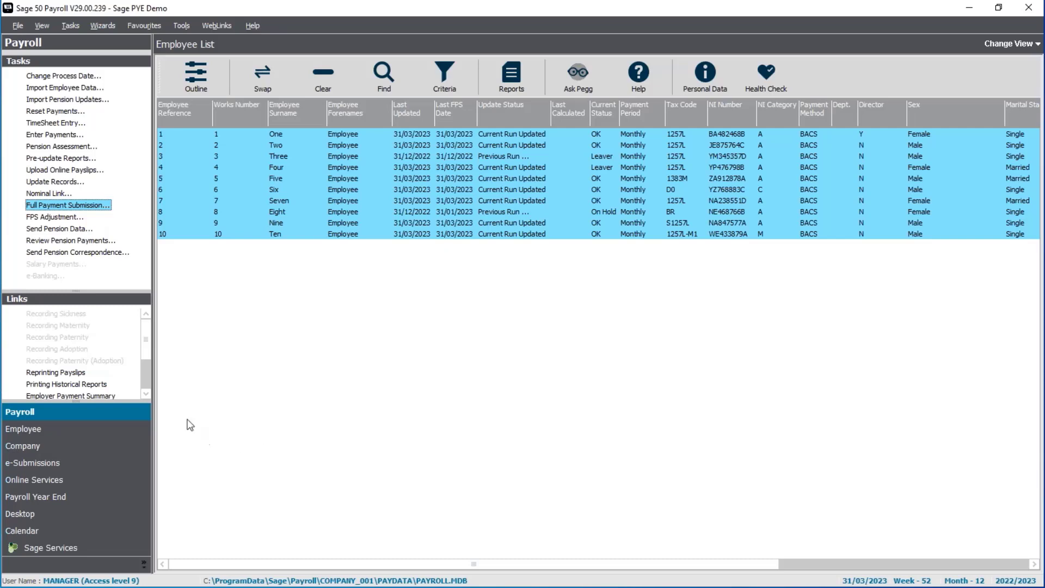
Step: Start an Employer Payment Summary with the reason that the payment to HMRC is being adjusted, and proceed to the statutory pay values
click(84, 466)
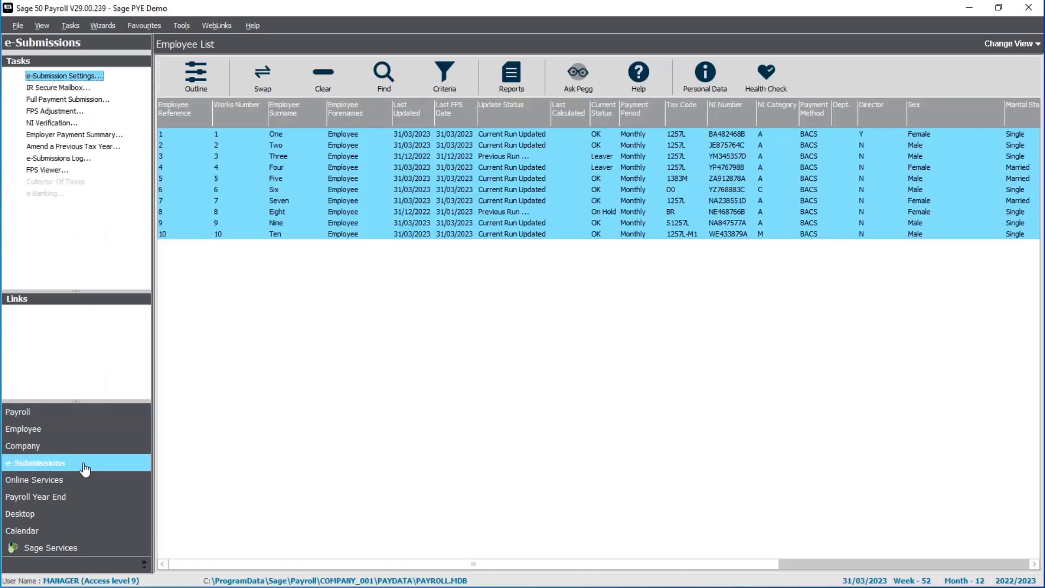
double_click(83, 137)
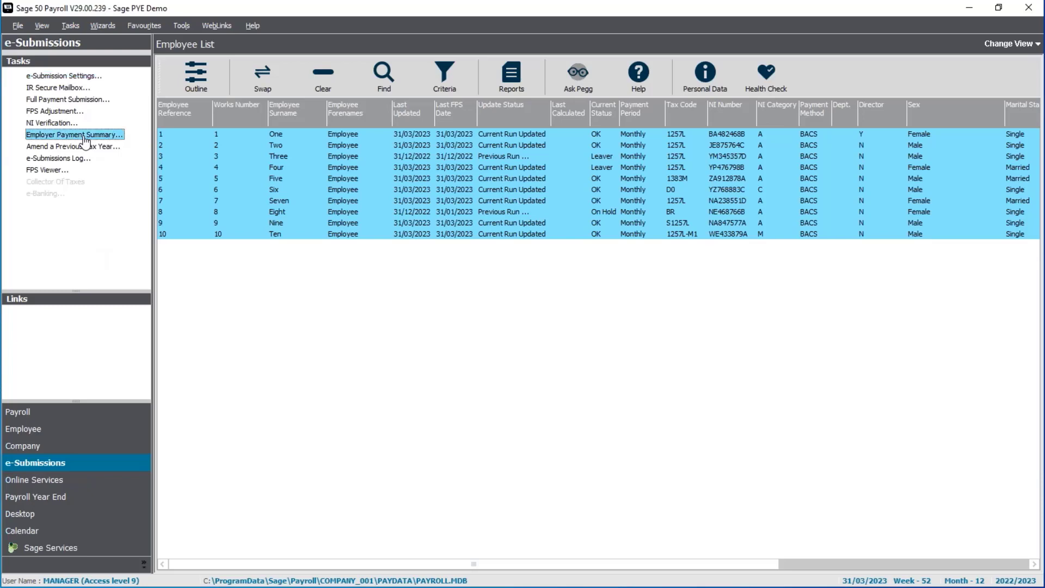
click(474, 275)
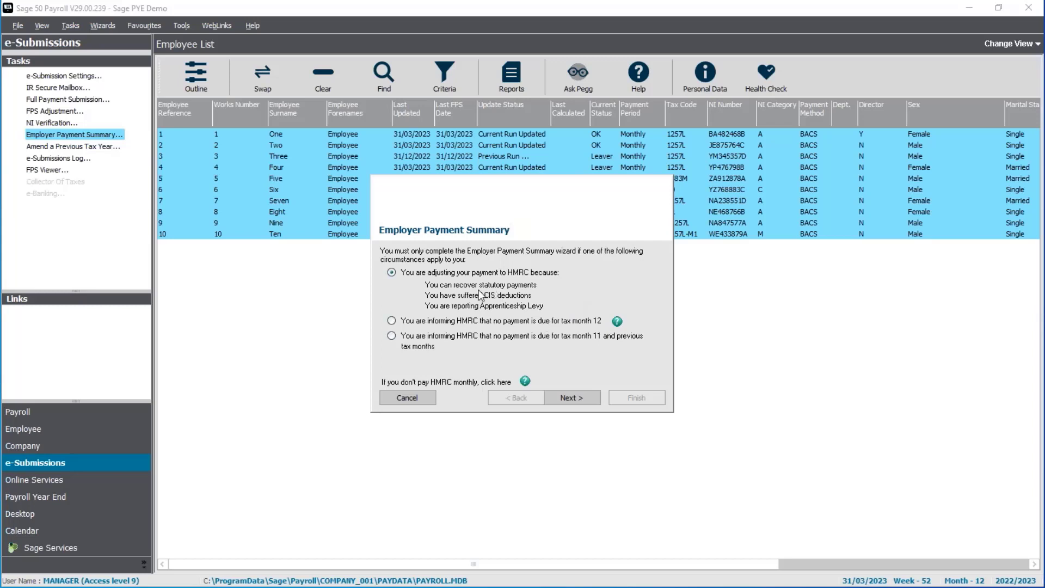
click(581, 397)
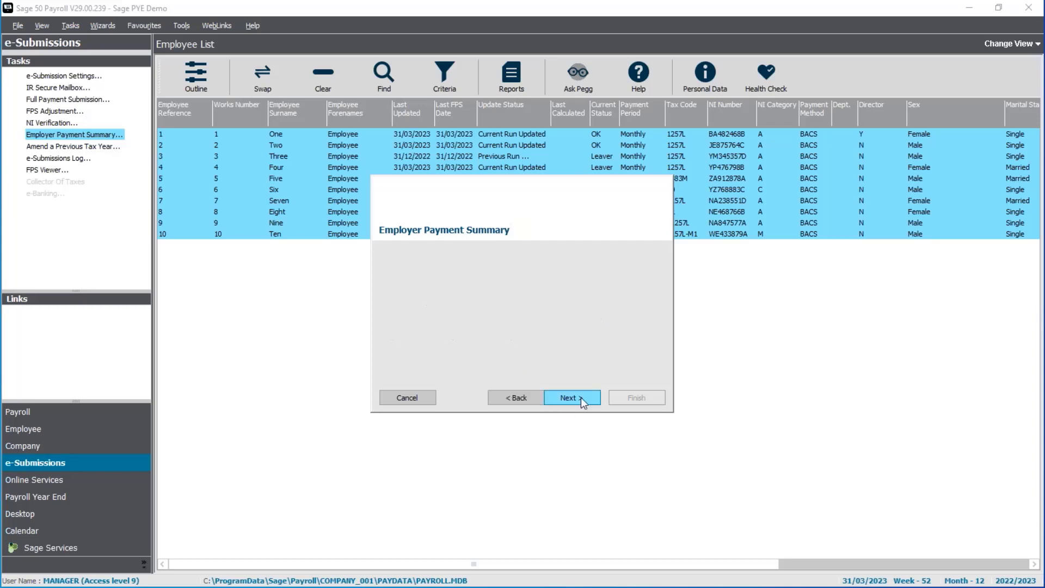
click(581, 398)
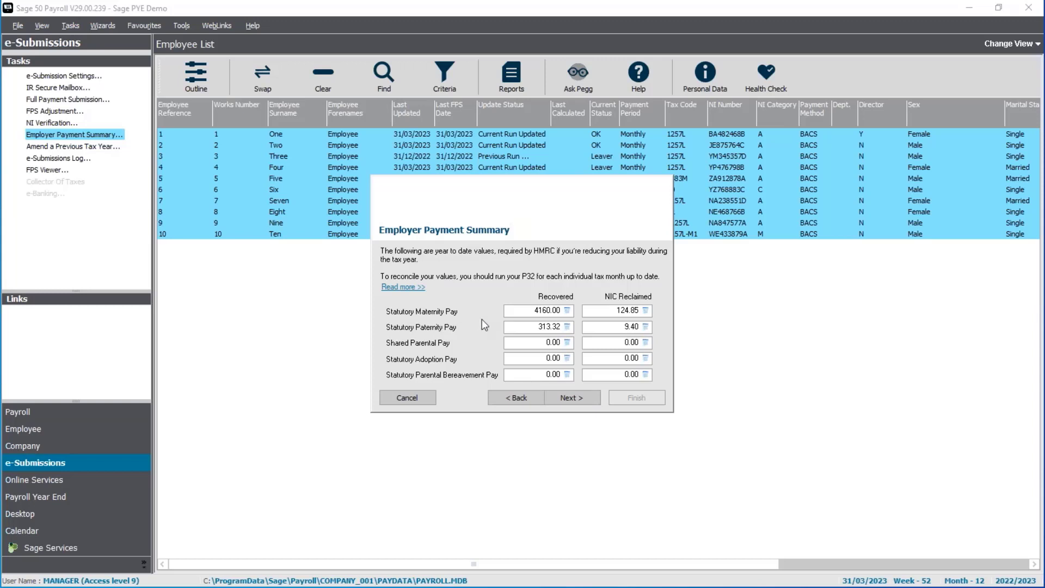
Step: Accept the year-to-date statutory pay, CIS deduction and Apprenticeship Levy values and finish the Employer Payment Summary wizard
click(588, 401)
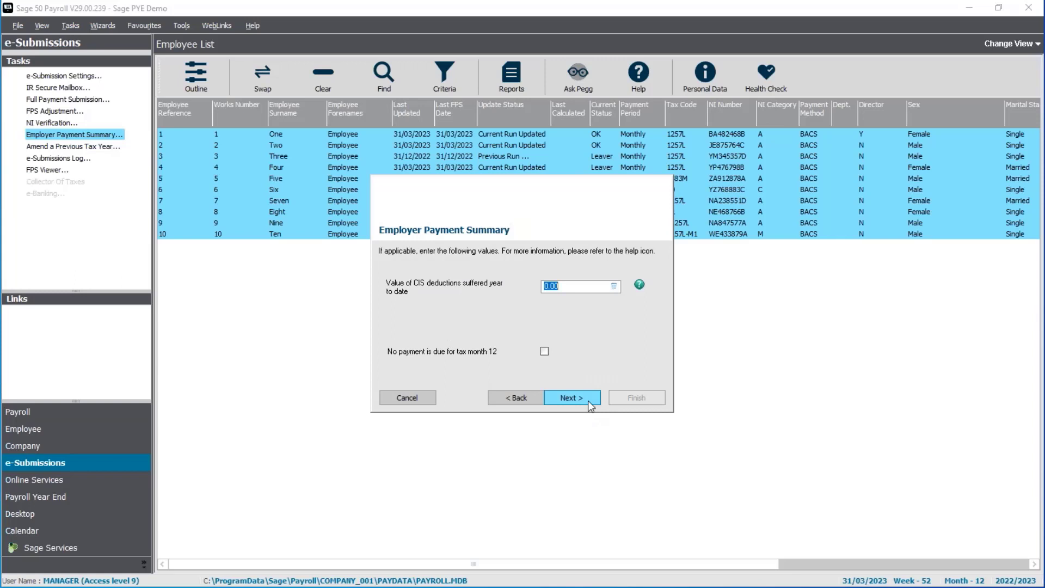
click(589, 402)
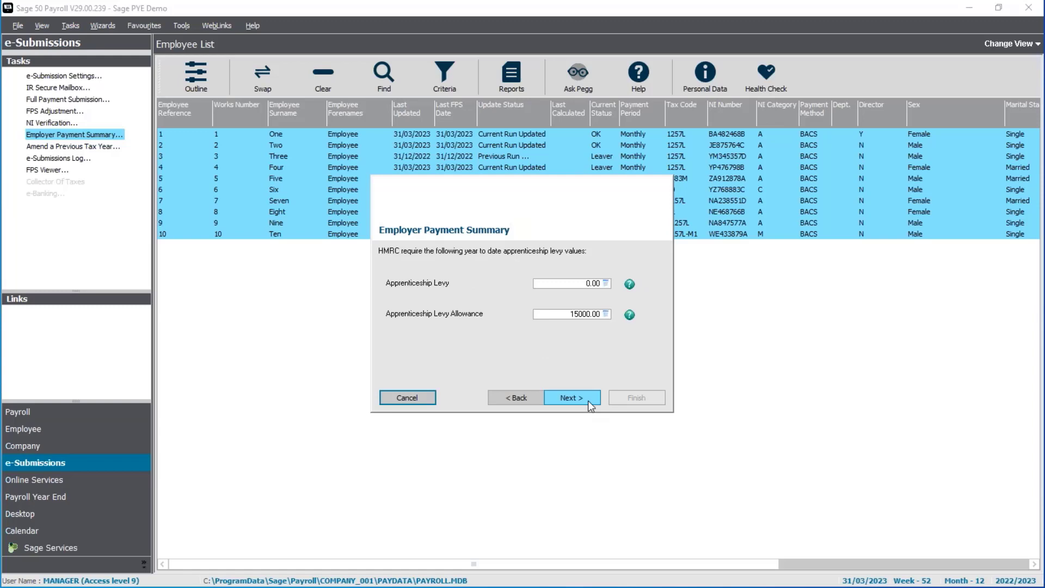
click(588, 401)
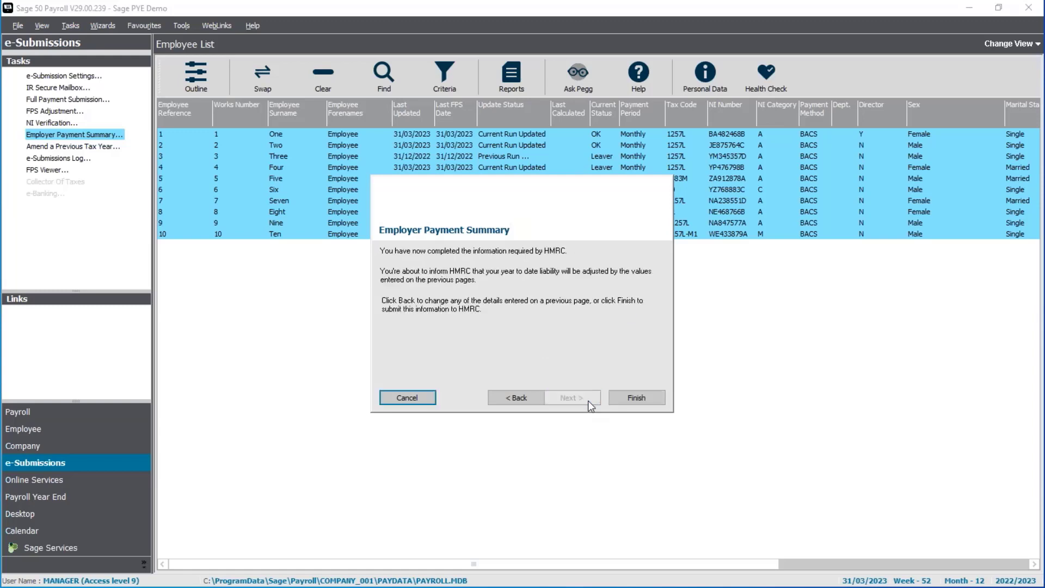
click(627, 398)
Step: Acknowledge that HMRC will not receive the submission, submit the Employer Payment Summary for 2022/2023, and close it
click(474, 373)
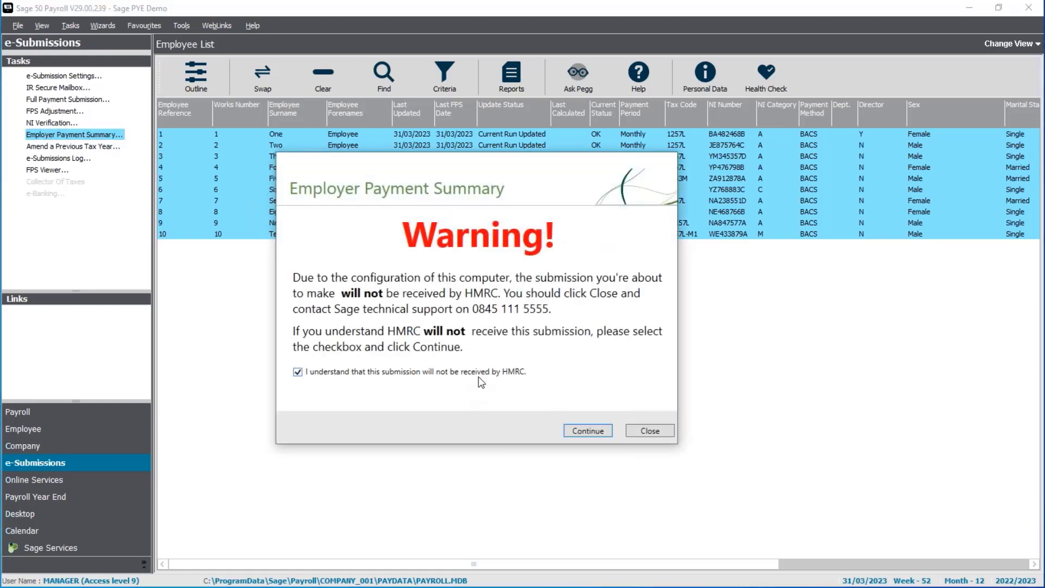
click(584, 431)
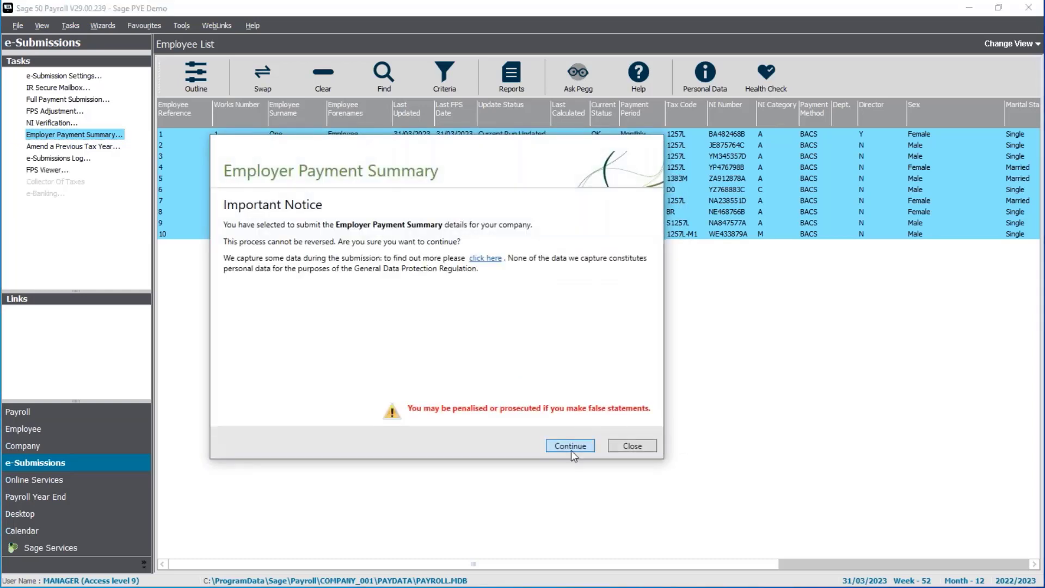
click(572, 451)
click(570, 449)
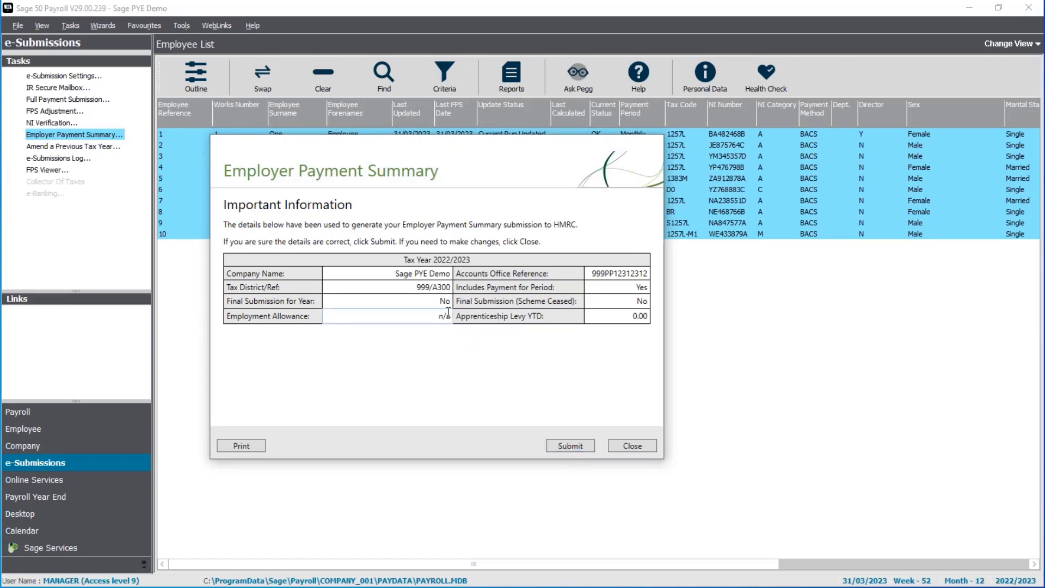
click(569, 447)
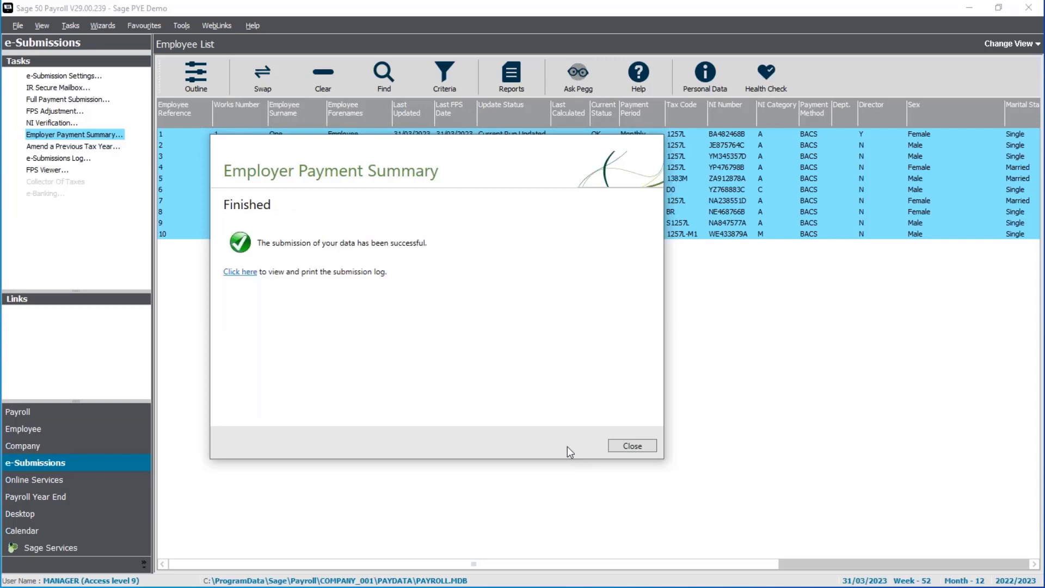
click(633, 447)
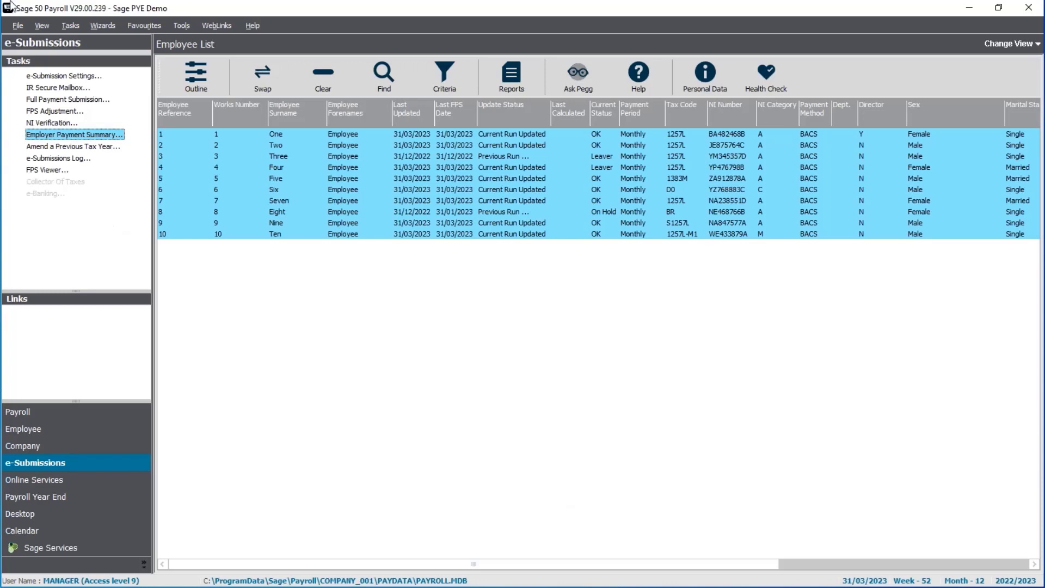
Step: Start a payroll data backup with the preselected file types and the 'Last Known Good' option, and proceed to the backup path
click(17, 27)
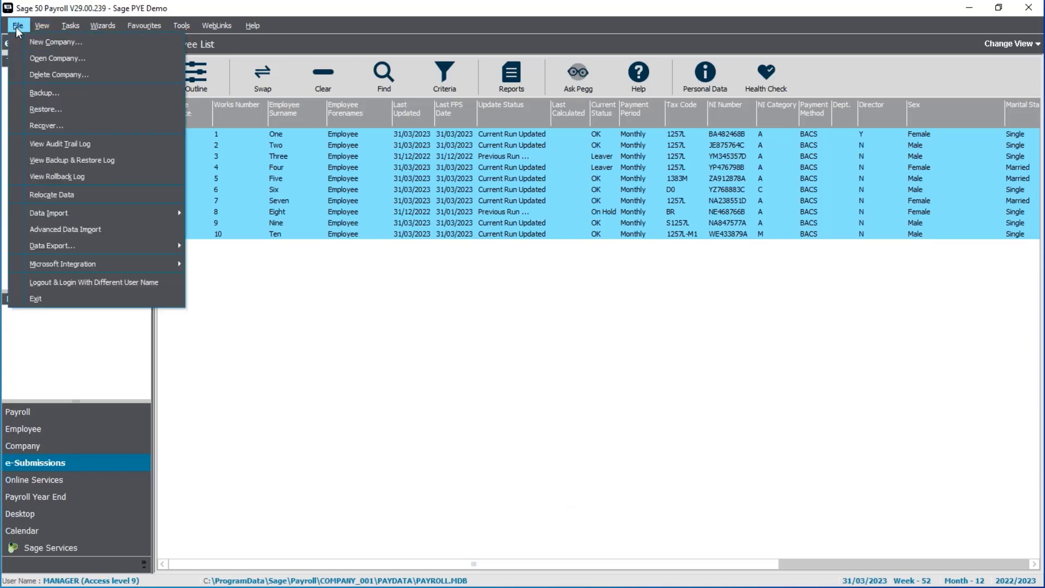
click(68, 94)
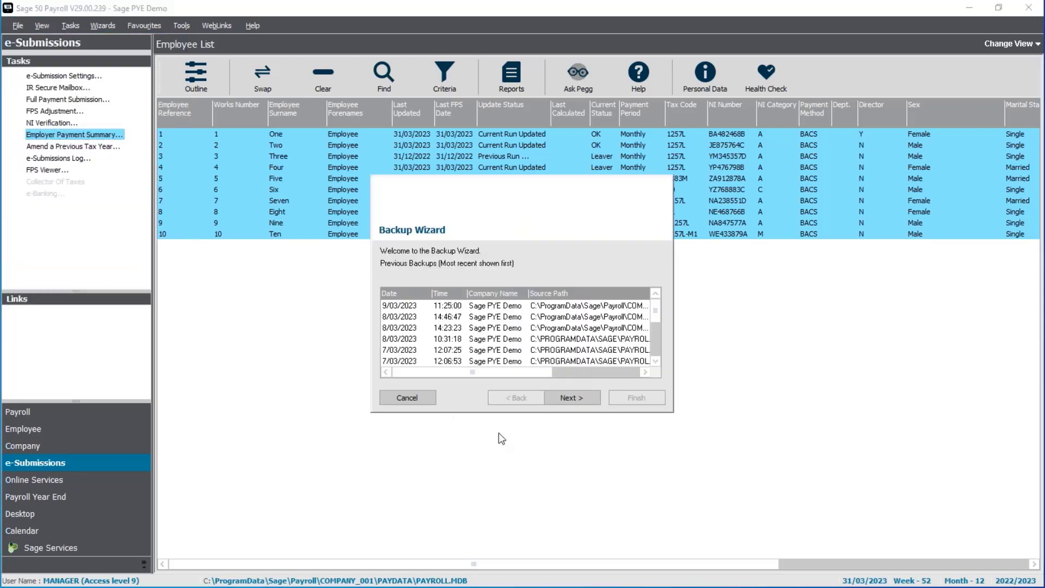
click(577, 400)
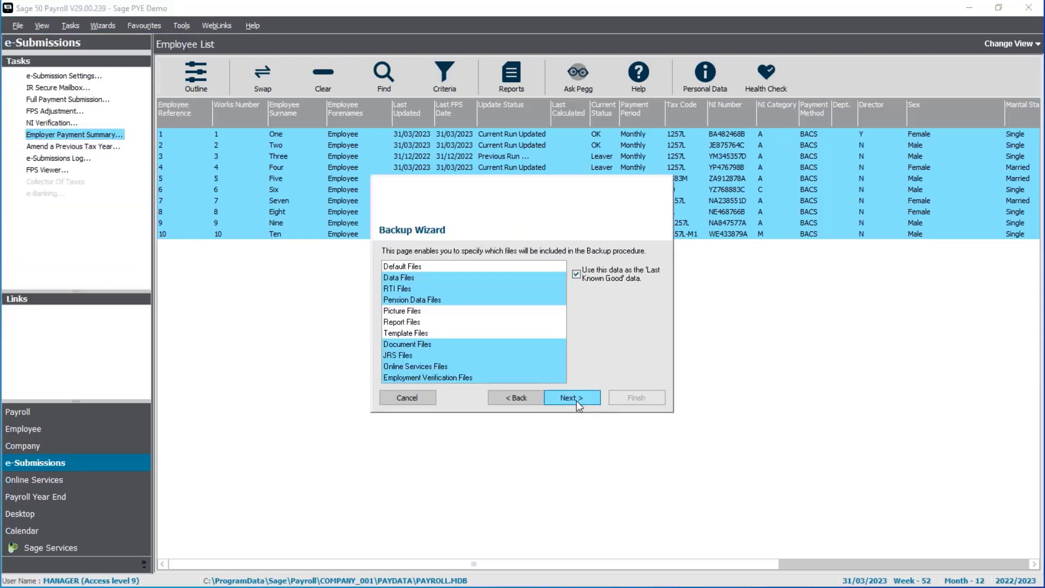
click(576, 401)
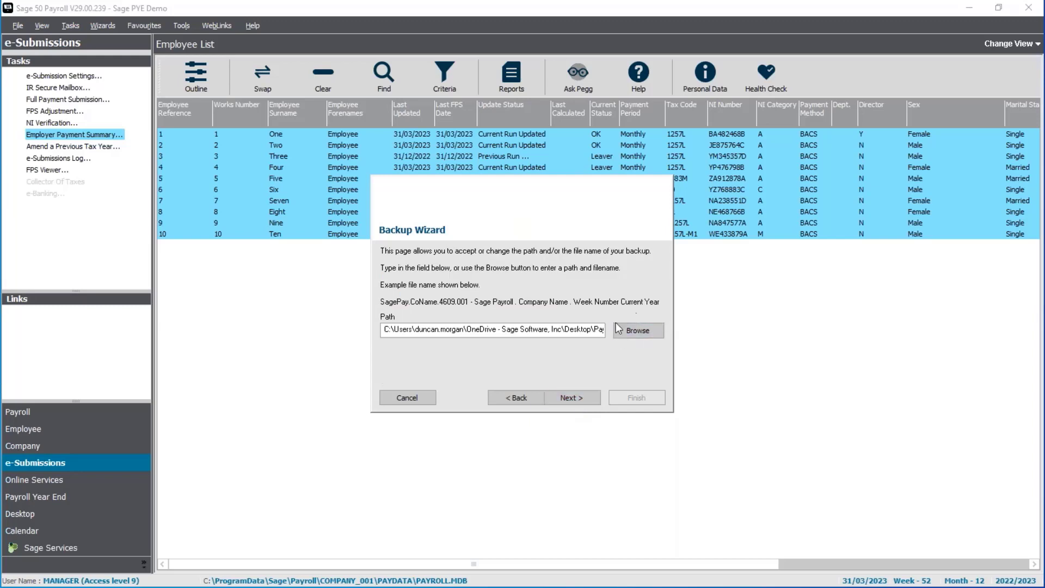